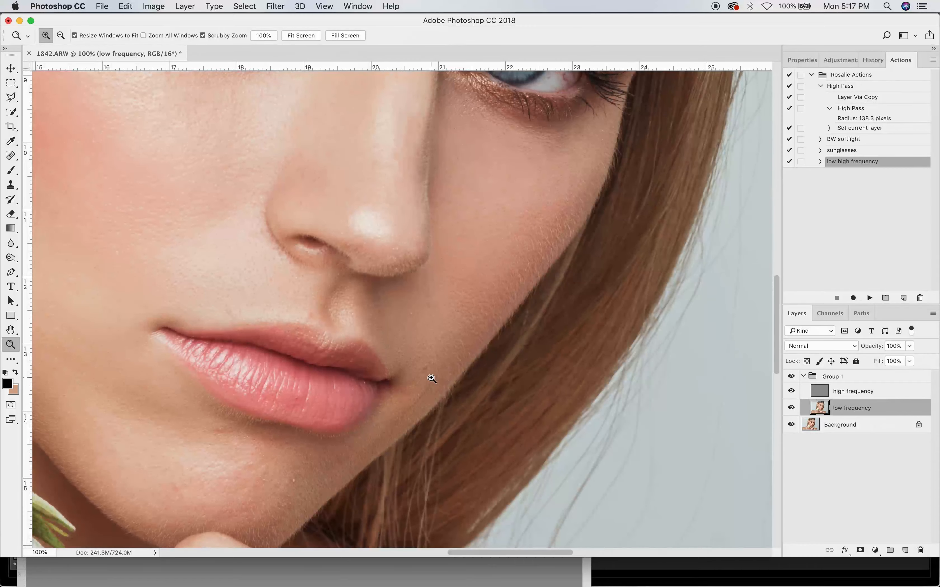
Heal a small spot on the skin beside the mouth corner with the Spot Healing Brush at 200% zoom.
left_click(432, 379)
key("j")
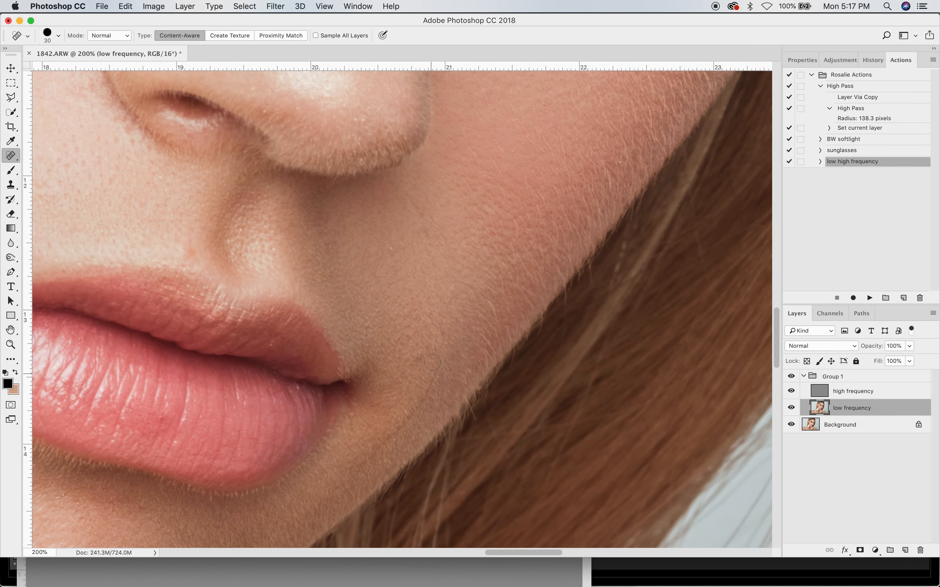
left_click(411, 341)
Blend the shaded skin between the nose and mouth corner using the Clone Stamp at 14% opacity with an enlarged brush.
key("s")
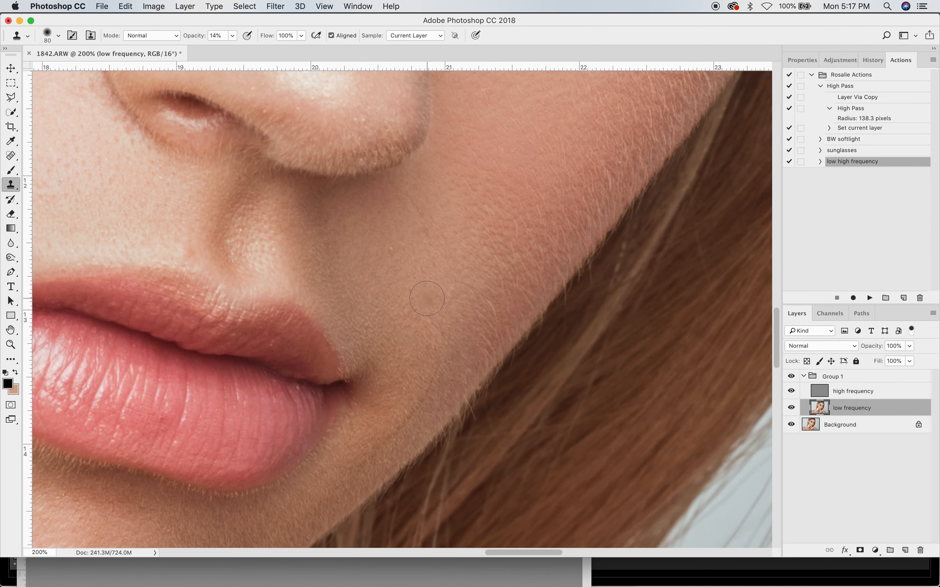
key("bracketright")
key("bracketright")
key("bracketright")
key("bracketright")
key("bracketright")
Heal the spots on the cheek beside the mouth with a 30 px Spot Healing Brush, then blend the area with the Clone Stamp.
key("j")
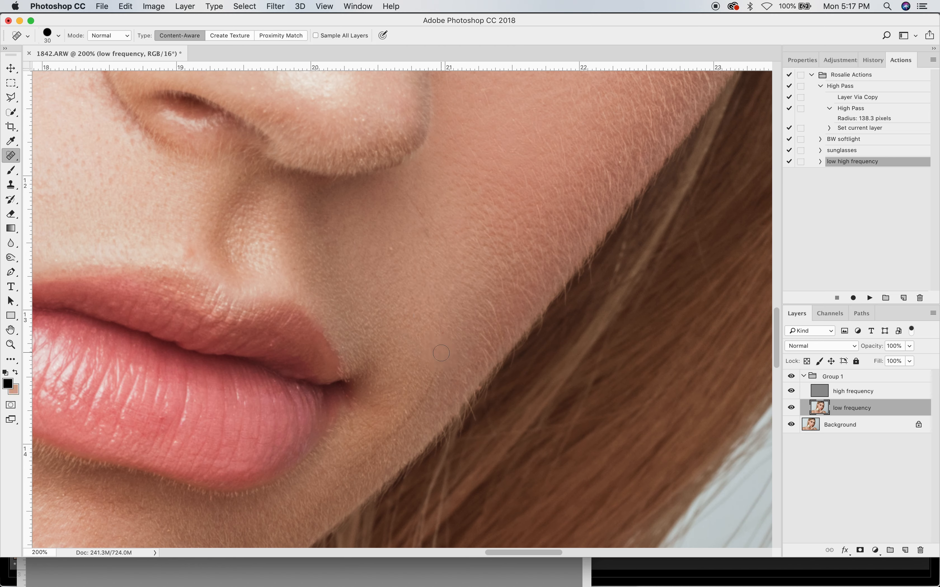
key("bracketleft")
key("bracketleft")
key("bracketleft")
key("bracketright")
key("bracketright")
key("bracketright")
left_click(416, 409)
left_click(386, 255)
left_click_drag(395, 203, 424, 228)
left_click(428, 233)
key("s")
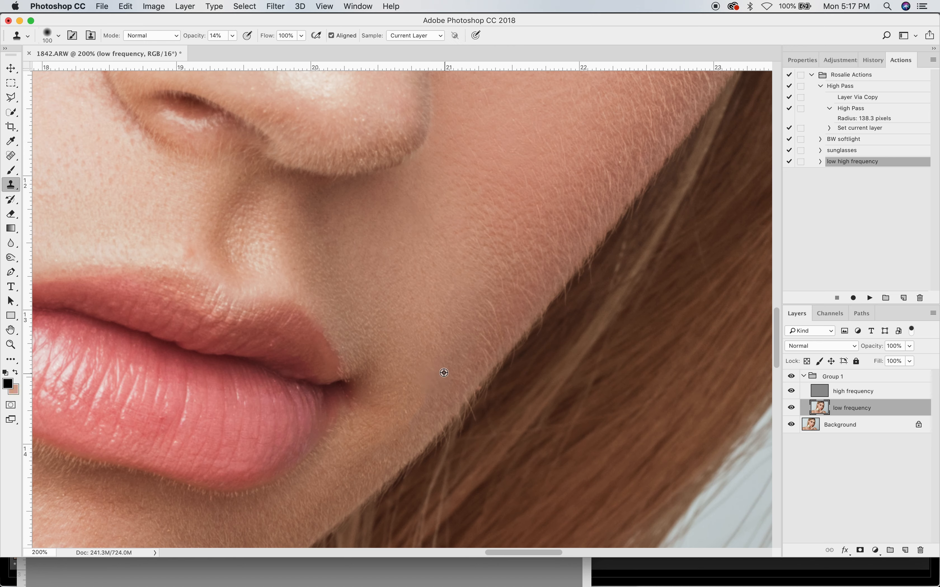
Heal the blemishes on the chin and the jaw below the lips with the 30 px Spot Healing Brush.
left_click_drag(342, 382, 719, 187)
key("j")
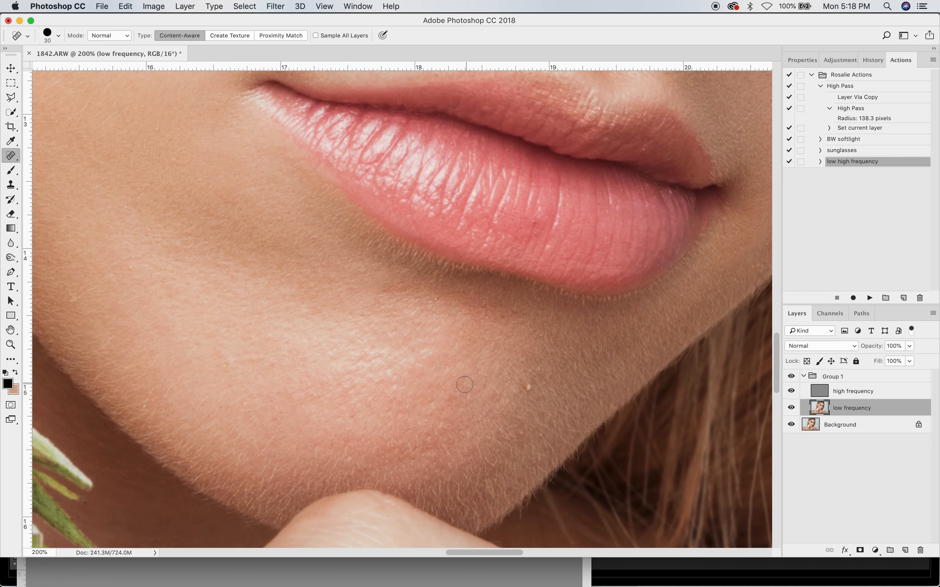
left_click_drag(463, 385, 462, 377)
left_click(199, 349)
left_click(249, 338)
Even out the blotchy chin skin using the Clone Stamp with a 150 px brush at 14% opacity.
key("bracketleft")
key("bracketleft")
key("bracketright")
key("bracketright")
key("s")
Toggle the visibility of Group 1 to compare the chin before and after retouching, leaving the group visible.
left_click(791, 376)
left_click(791, 376)
left_click(791, 375)
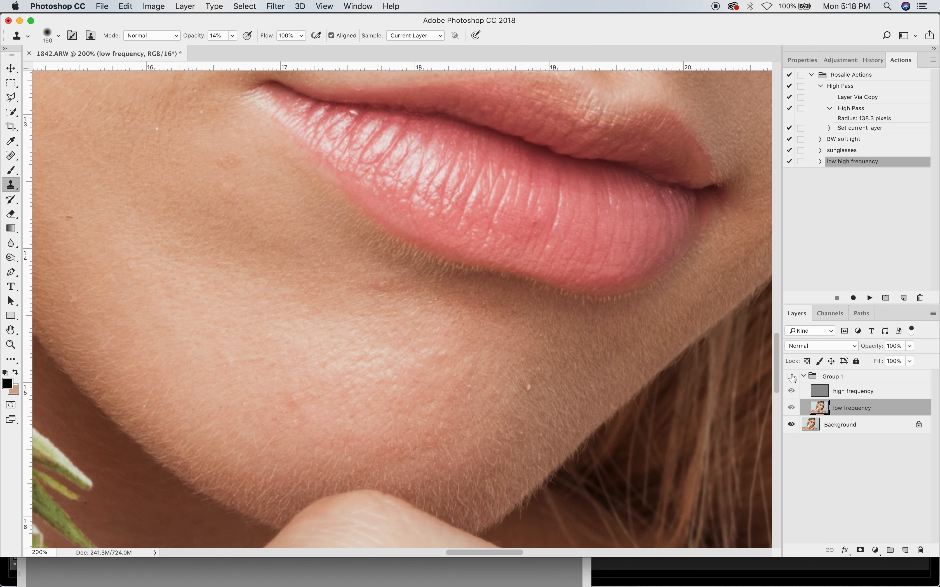
left_click(791, 376)
left_click(791, 376)
left_click(791, 376)
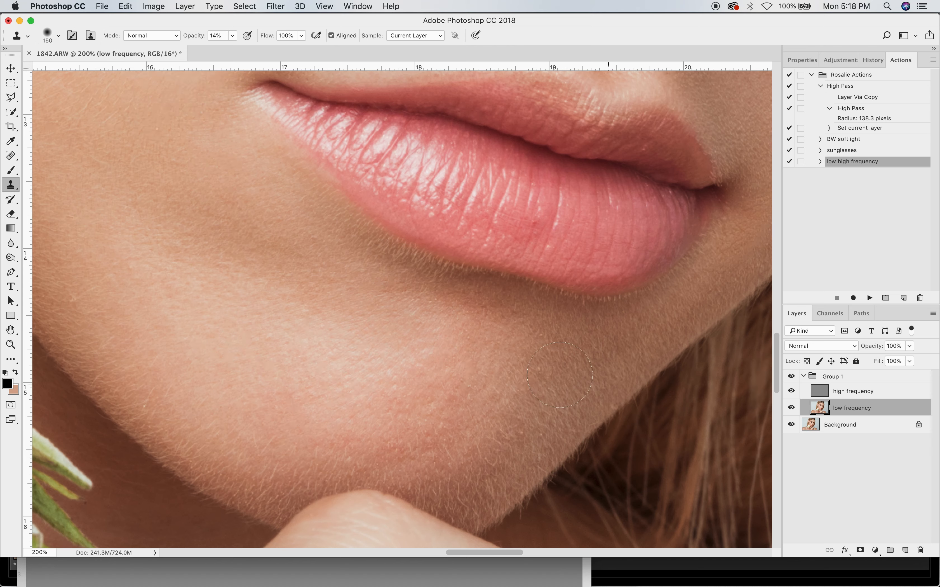
Reduce the Spot Healing Brush to 25 px for the chin's fine spots and blend the chin with the 150 px Clone Stamp.
key("j")
key("bracketleft")
key("bracketleft")
key("bracketleft")
key("s")
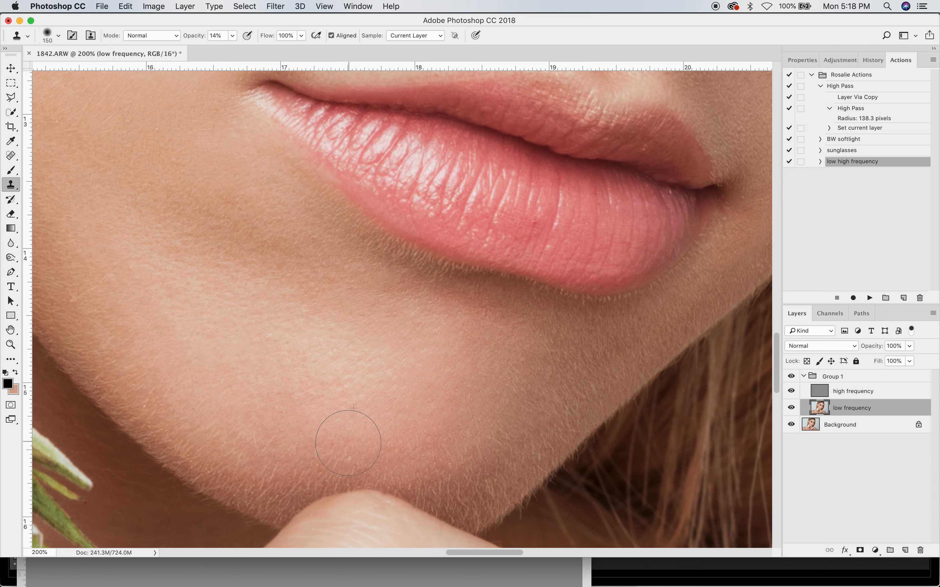
left_click(380, 407)
Heal the remaining spots on the chin above the fingertip with the 25 px Spot Healing Brush.
key("j")
left_click(349, 459)
left_click(353, 475)
left_click(372, 468)
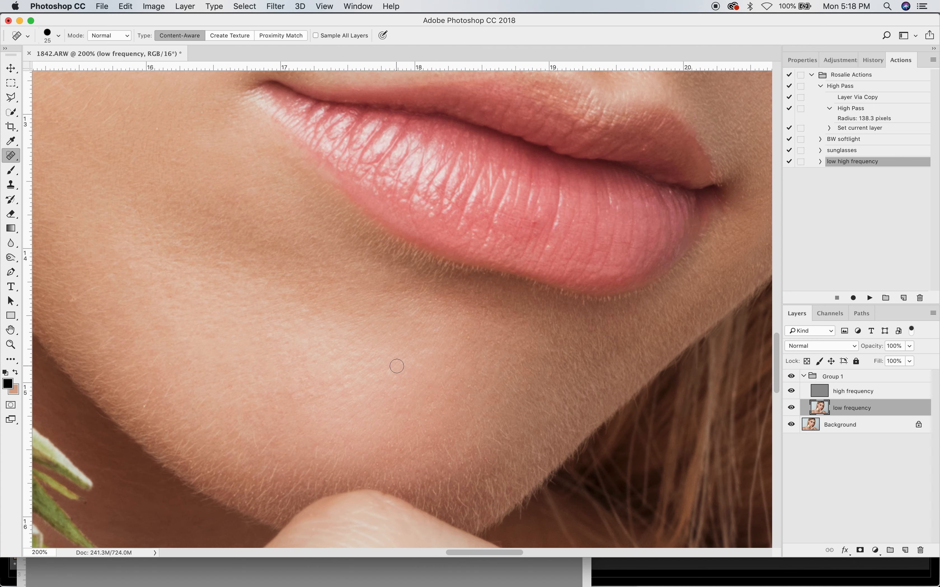
left_click_drag(298, 395, 322, 386)
Heal the mark between the chin and jawline, then sample nearby chin skin to blend it with the Clone Stamp.
scroll(411, 338, "left", 5)
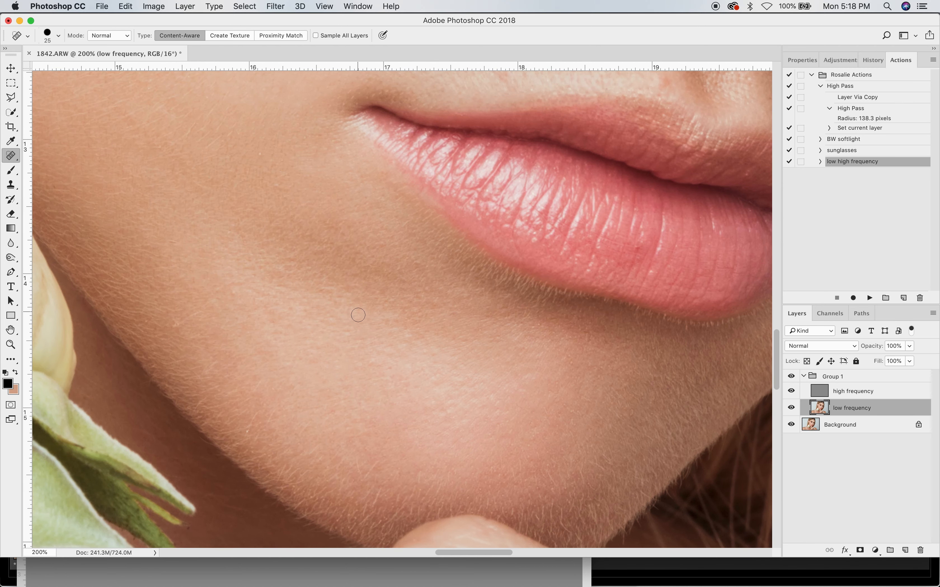
left_click_drag(388, 361, 395, 353)
key("s")
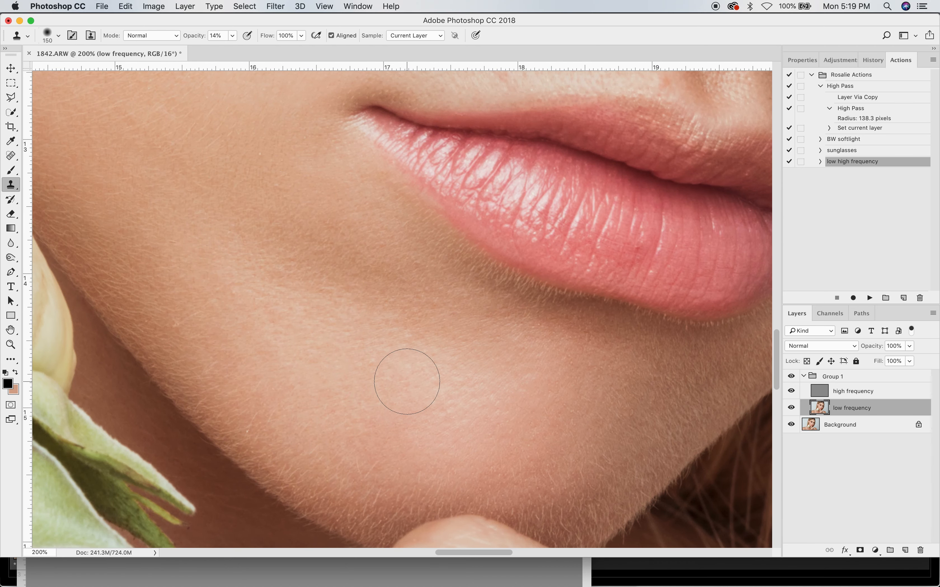
left_click(434, 399, "alt")
Sample the skin above the upper lip with a 100 px Clone Stamp to blend the lip's outer edge.
scroll(434, 398, "right", 5)
scroll(433, 398, "up", 3)
key("bracketleft")
key("bracketleft")
key("bracketleft")
key("bracketleft")
key("bracketleft")
key("bracketleft")
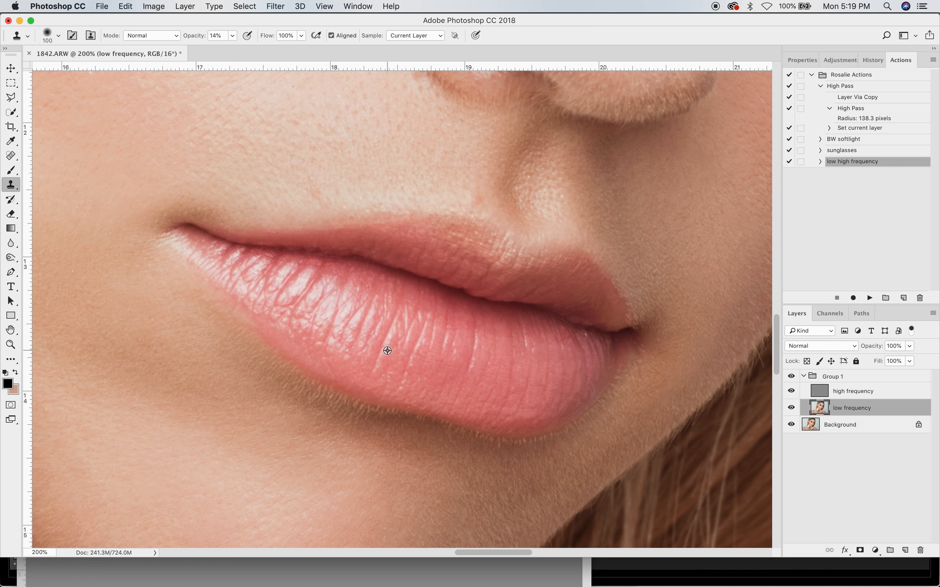
left_click(397, 241, "alt")
Heal the red spots and lines between the nostril and the upper lip with the 25 px Spot Healing Brush.
key("j")
scroll(369, 241, "up", 7)
scroll(369, 241, "left", 2)
left_click(531, 226)
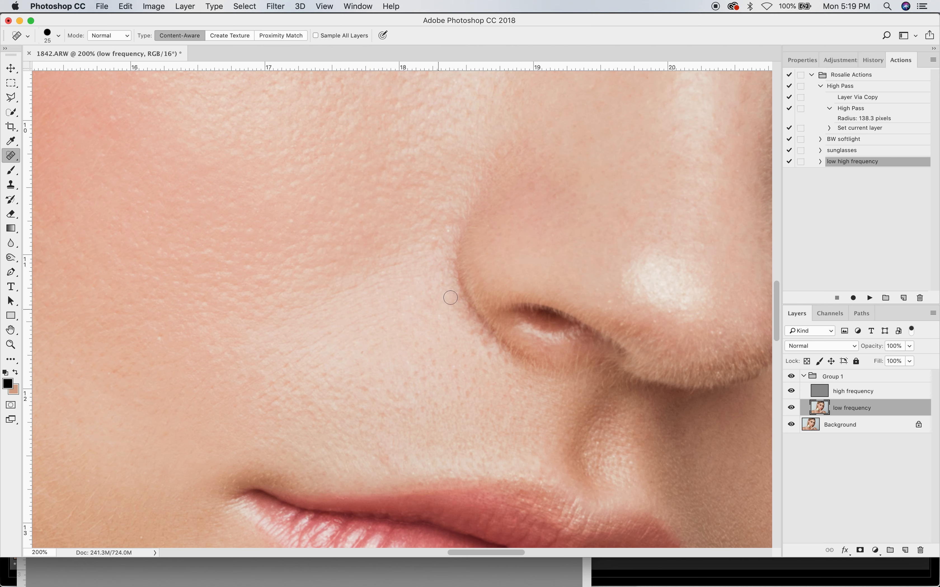
mouse_move(460, 397)
left_mouse_down()
mouse_move(453, 357)
mouse_move(474, 363)
left_mouse_up()
left_click(427, 371)
left_click_drag(452, 397, 424, 375)
left_click_drag(388, 461, 374, 423)
left_click(380, 413)
left_click(396, 401)
left_click_drag(403, 391, 403, 385)
Blend the skin beside the nostril with a 200 px Clone Stamp and heal the leftover red patches down to the upper lip.
key("s")
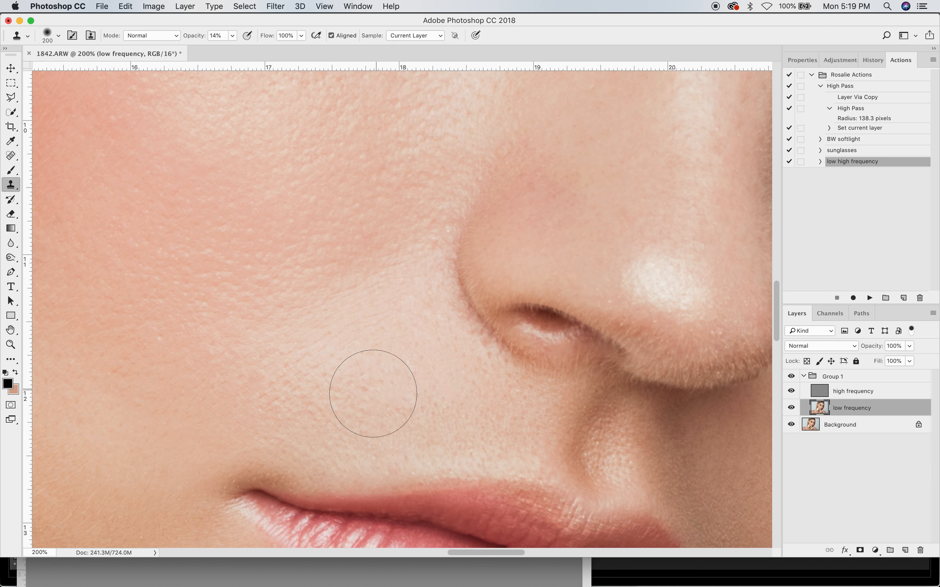
key("j")
left_click_drag(411, 335, 433, 367)
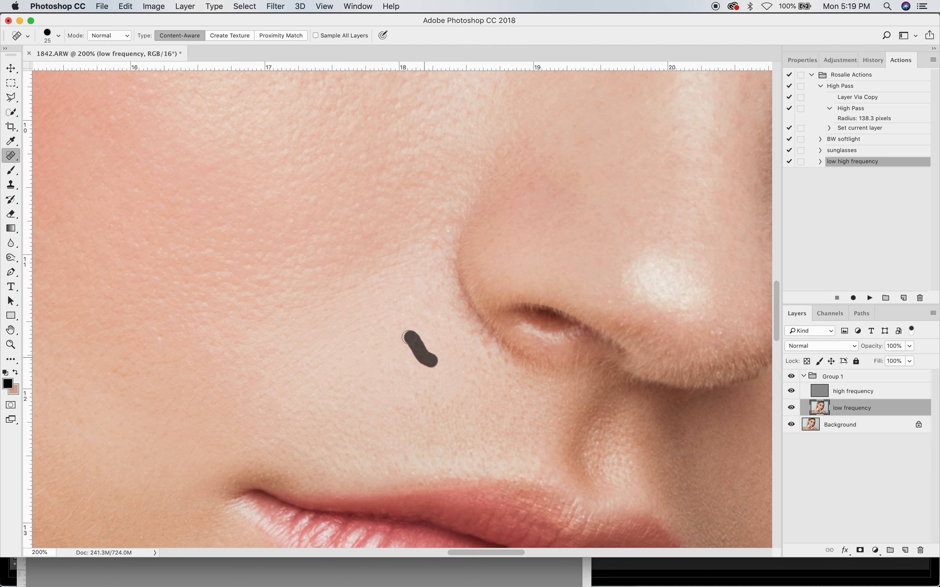
left_click(364, 353)
left_click(365, 392)
left_click(459, 384)
left_click_drag(395, 474, 404, 452)
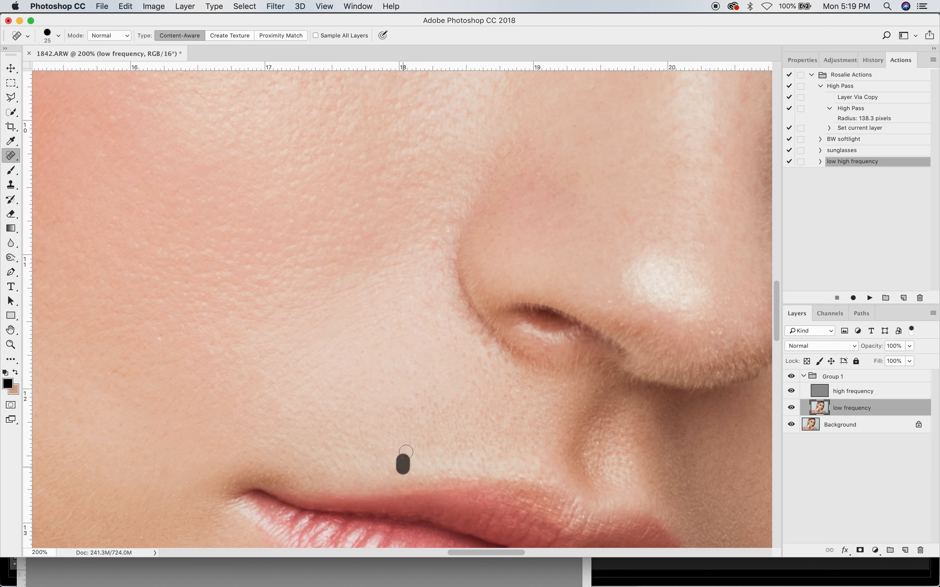
Soften the area above the upper lip with the 200 px Clone Stamp and heal one remaining patch there.
key("s")
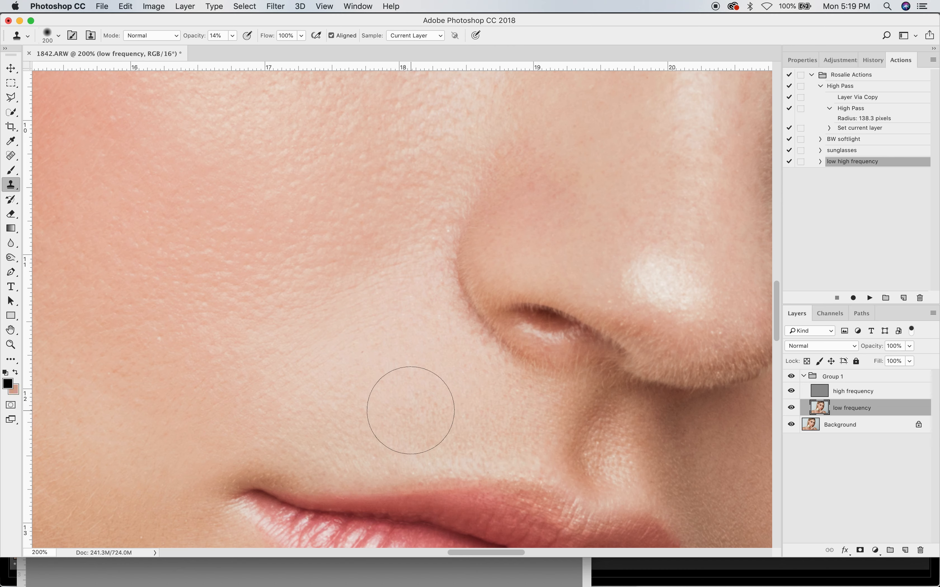
key("j")
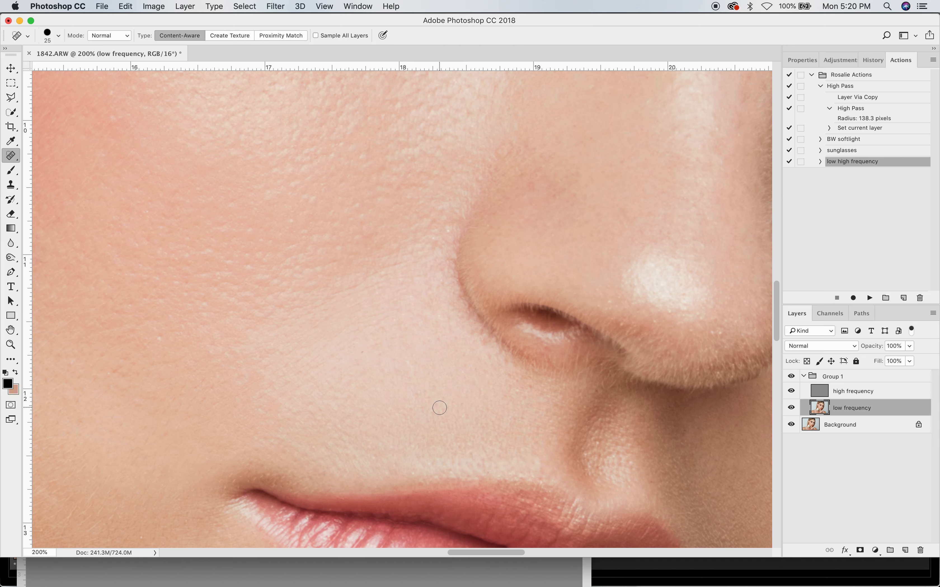
left_click_drag(419, 410, 438, 401)
Heal the orange and red spots on the lower cheek beside the mouth corner with the 25 px Spot Healing Brush.
scroll(429, 378, "down", 5)
scroll(429, 378, "left", 5)
left_click_drag(238, 210, 279, 257)
left_click(242, 256)
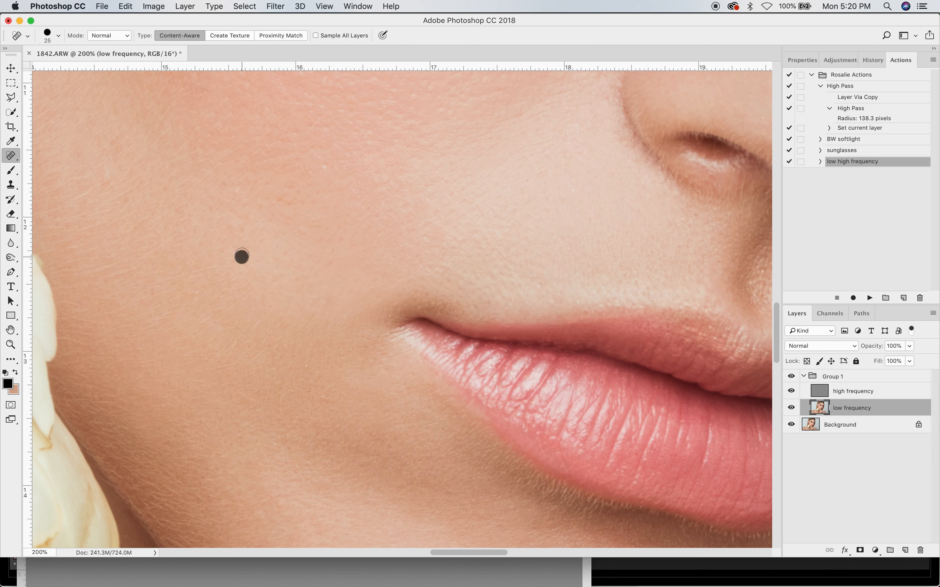
left_click_drag(290, 195, 283, 197)
mouse_move(351, 229)
left_mouse_down()
mouse_move(386, 207)
mouse_move(380, 197)
left_mouse_up()
Set the Clone Stamp brush to 175 px for smoothing the bright cheekbone below the eye.
scroll(380, 198, "left", 5)
scroll(380, 197, "down", 3)
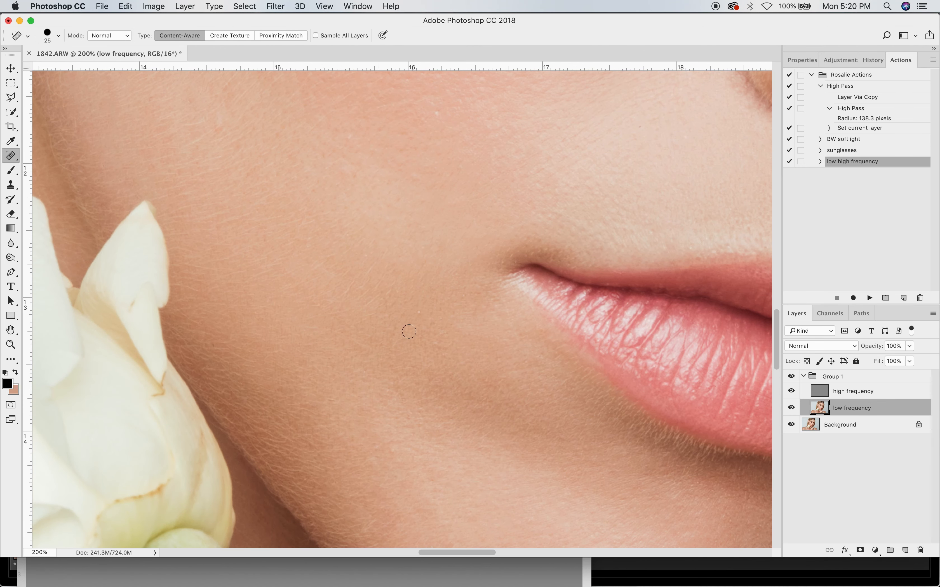
scroll(425, 317, "up", 10)
scroll(425, 317, "left", 3)
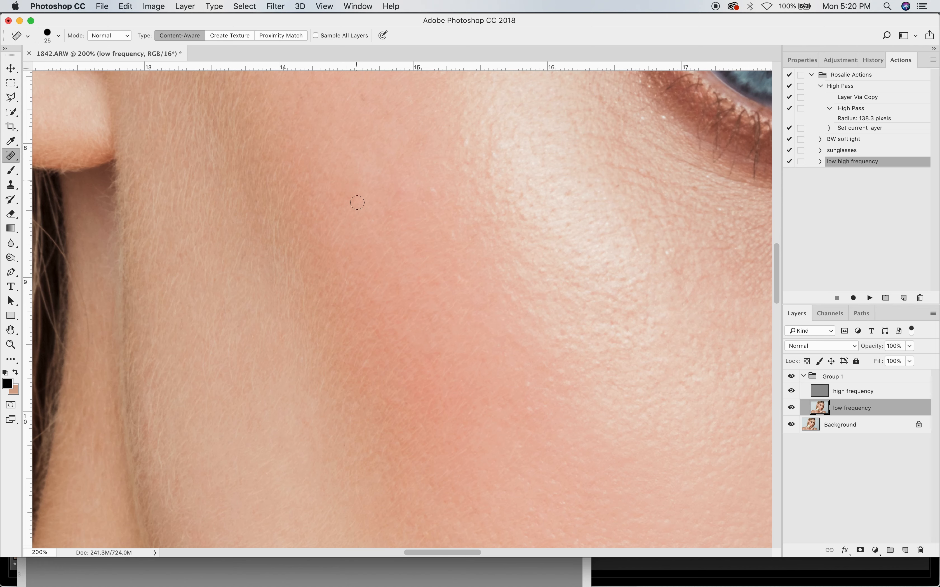
scroll(399, 158, "up", 5)
scroll(399, 158, "right", 2)
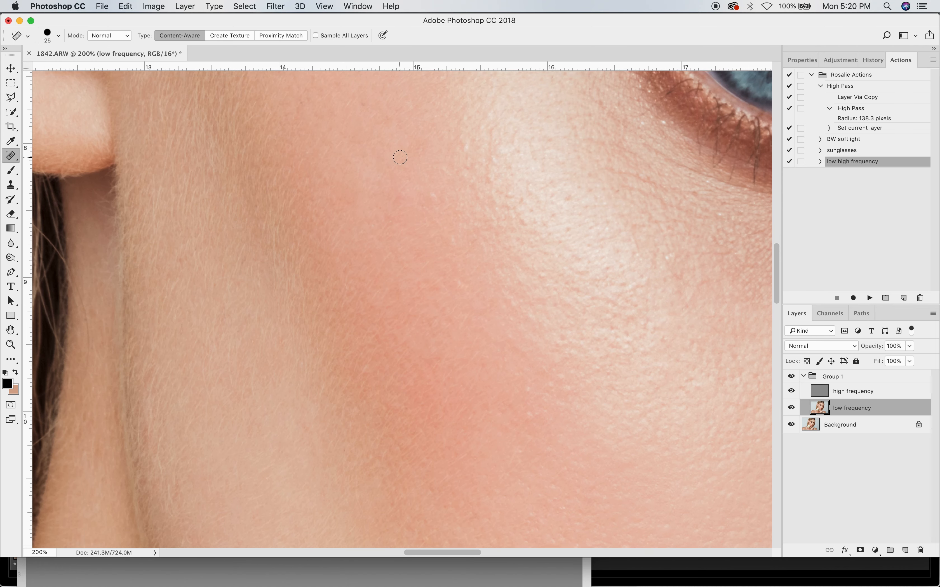
key("s")
key("bracketleft")
key("bracketleft")
key("bracketleft")
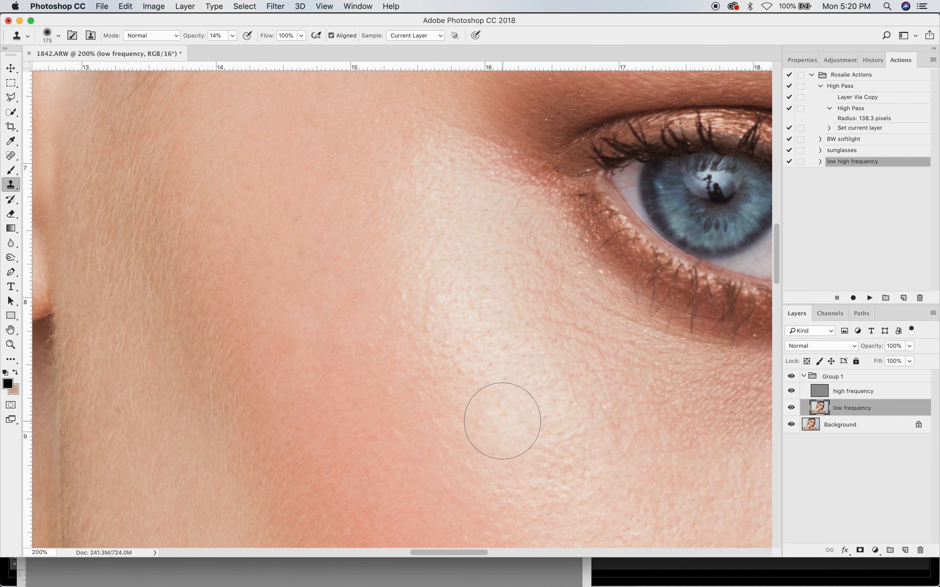
Heal a small spot on the upper cheek beside the eye with the Spot Healing Brush.
key("z")
scroll(531, 387, "down", 4)
scroll(530, 388, "right", 2)
key("j")
left_click(390, 201)
key("z")
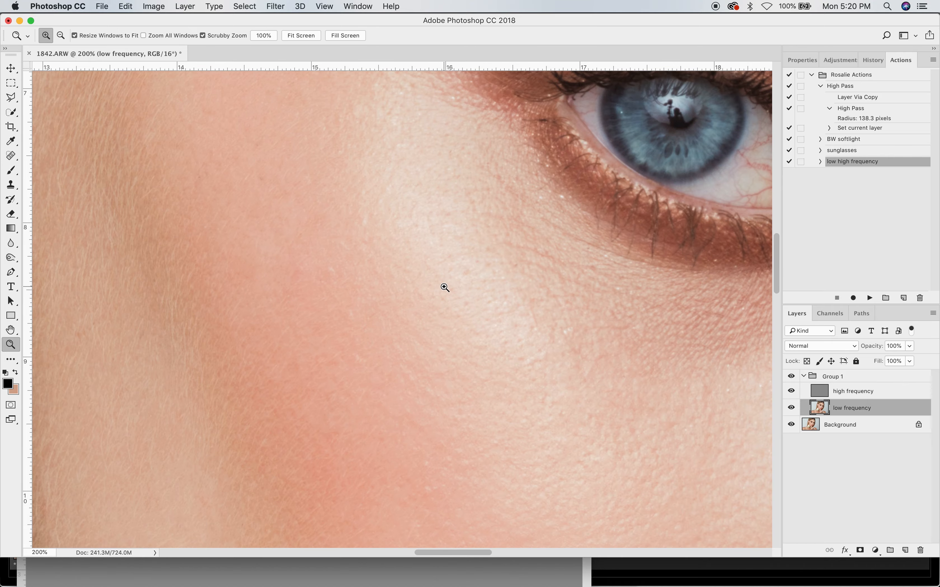
left_click(444, 288, "alt")
left_click(461, 335)
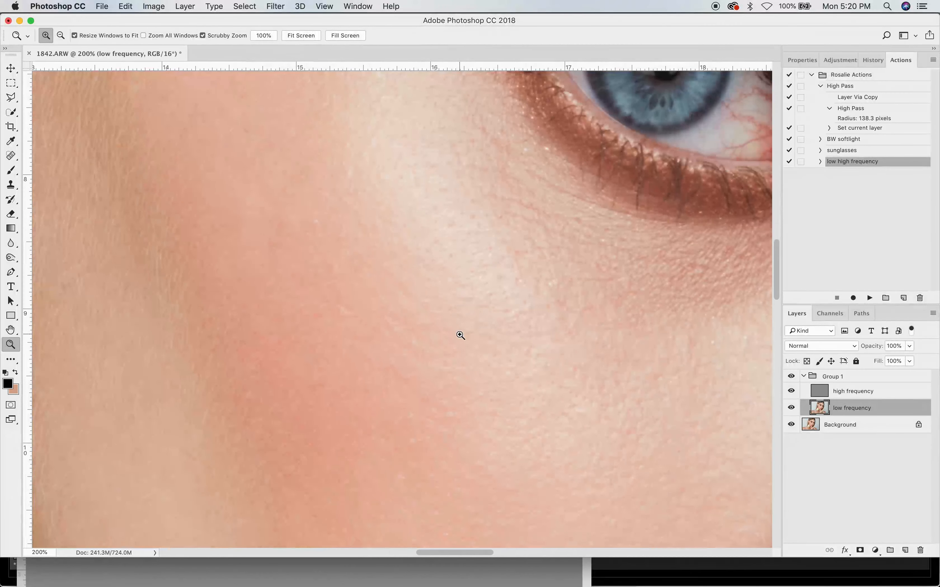